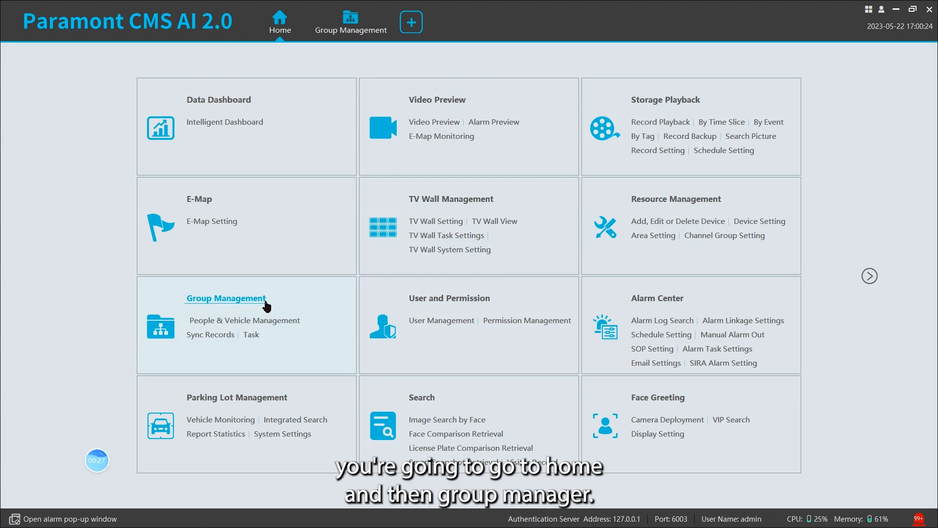
# Open Group Management and delete the existing InVid group from the Person List
pyautogui.click(239, 299)
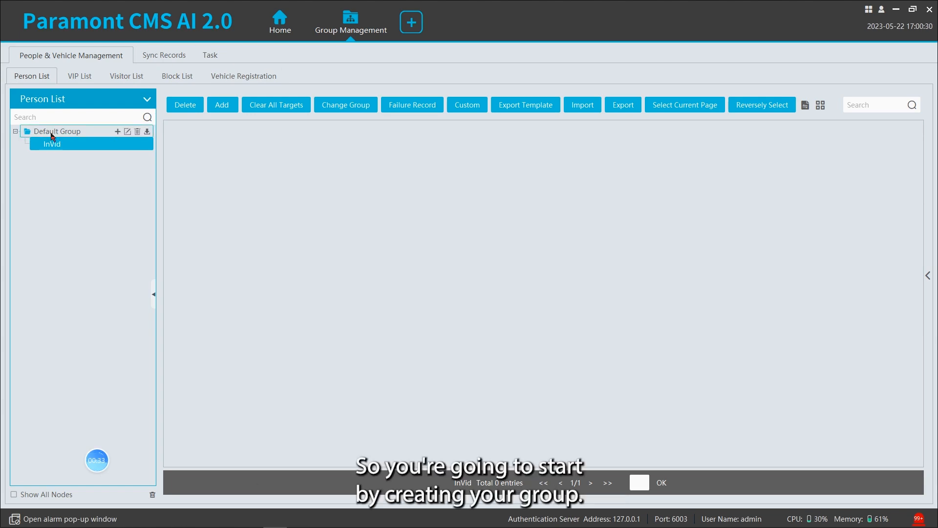
pyautogui.moveTo(63, 142)
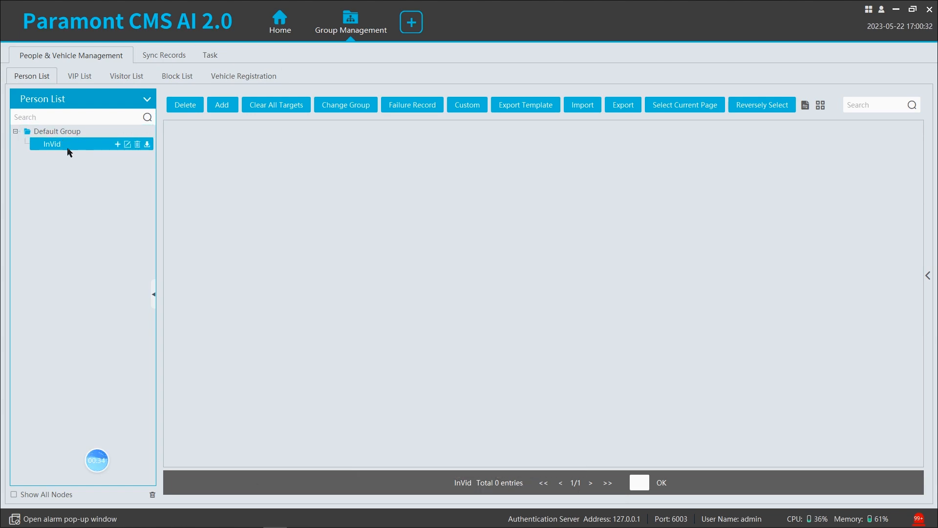
pyautogui.click(139, 144)
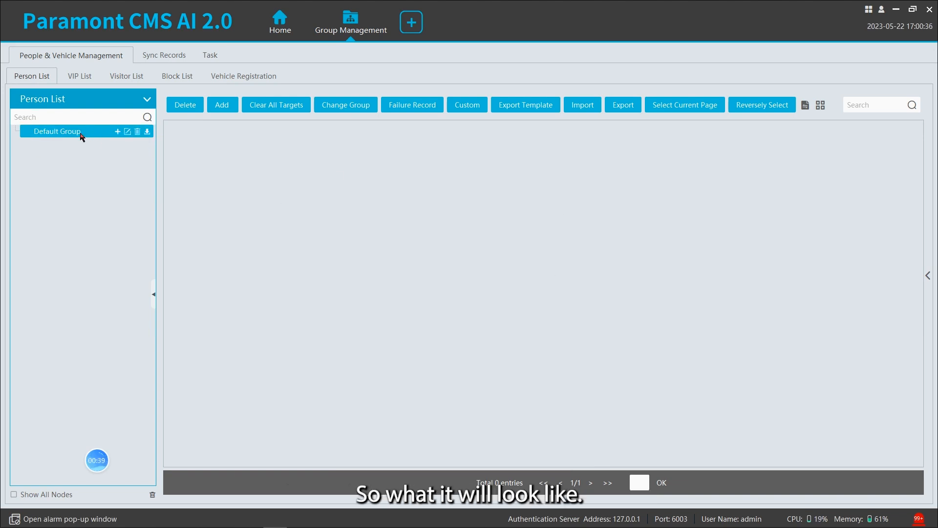
# Add a group named InVid under Default Group in the Person List and select the new group
pyautogui.moveTo(62, 137)
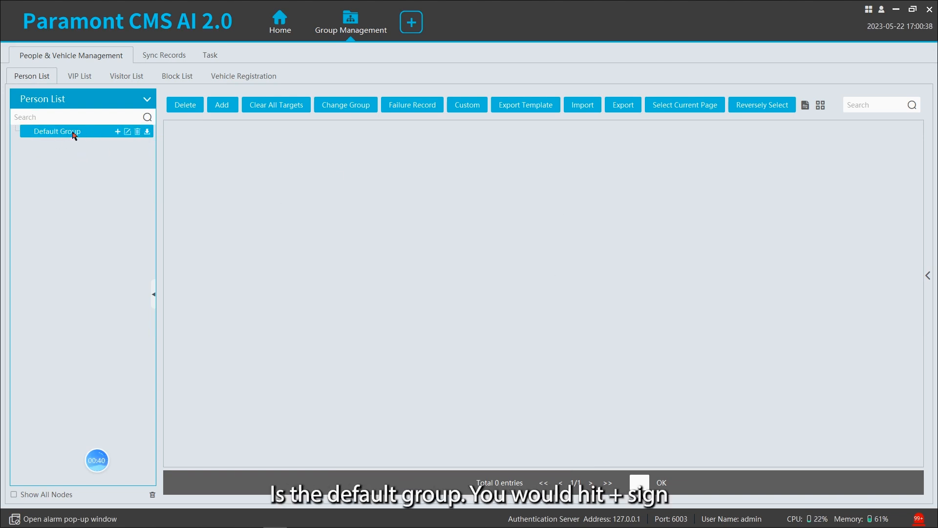
pyautogui.click(118, 132)
pyautogui.click(455, 262)
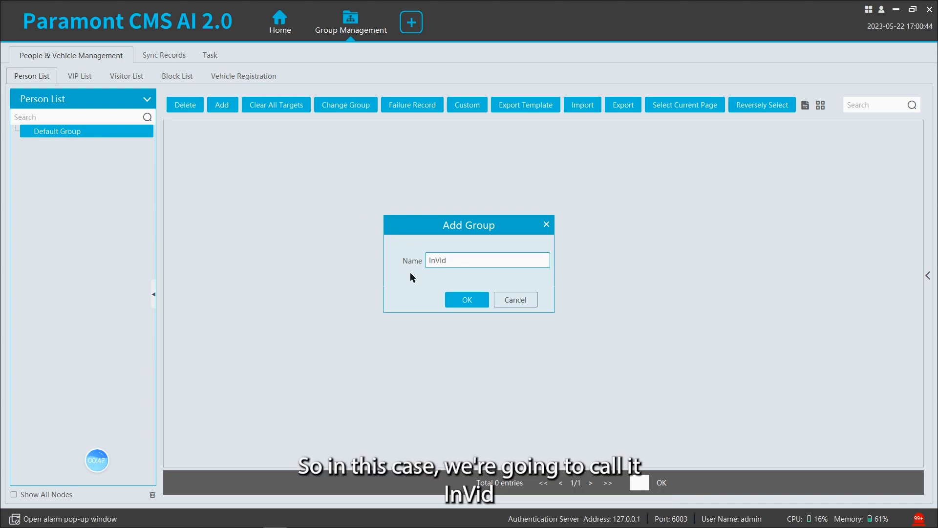
pyautogui.click(466, 298)
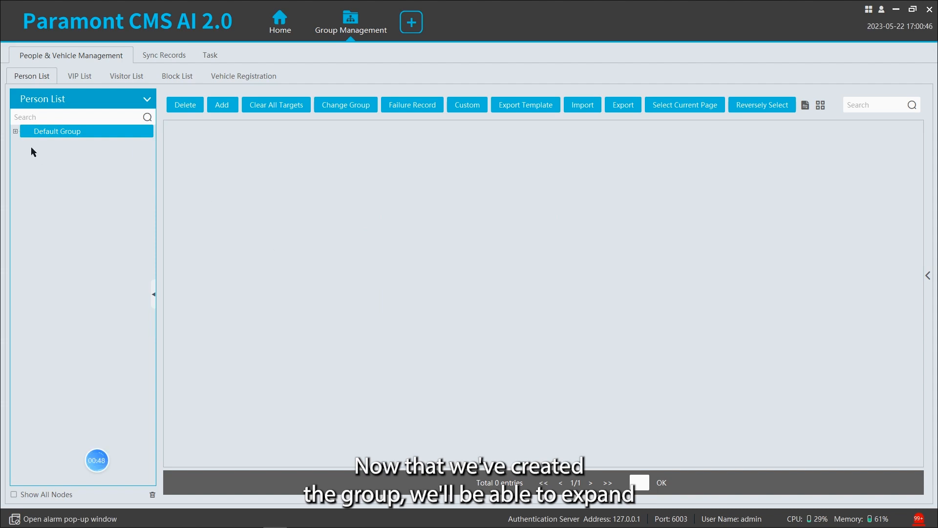
pyautogui.click(15, 131)
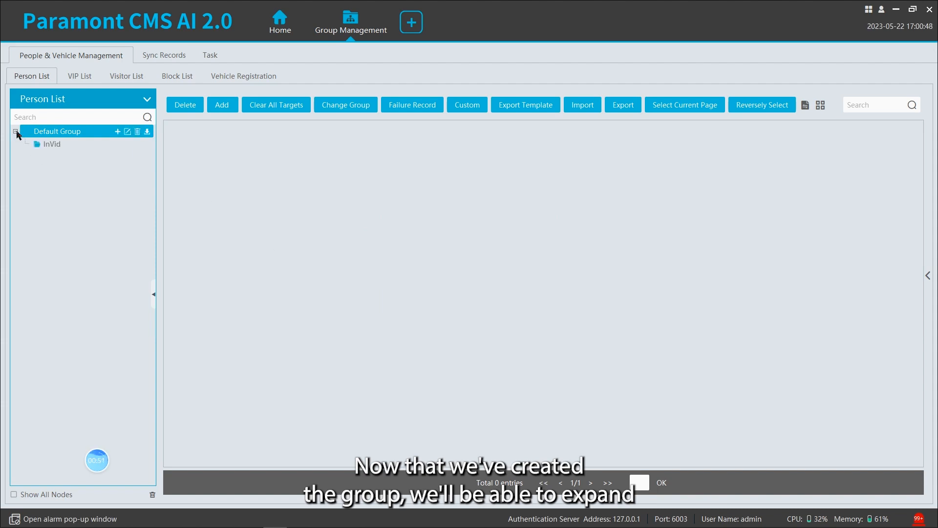
pyautogui.click(77, 146)
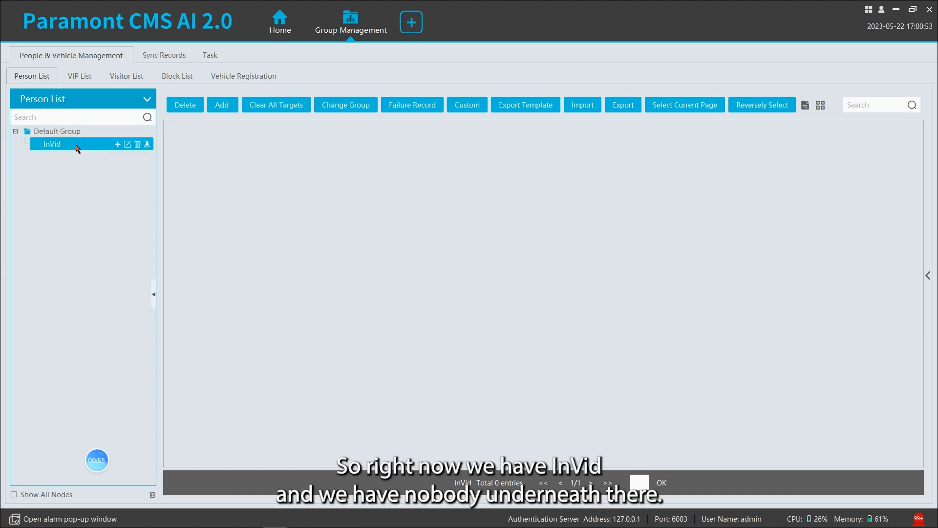
# View the form for adding a single target to the InVid group, and cancel it without entering anything
pyautogui.click(221, 114)
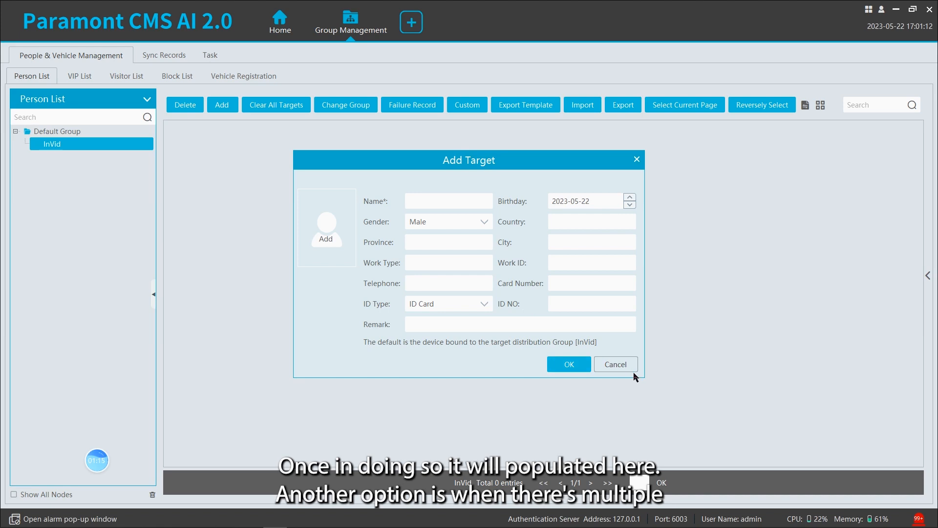
pyautogui.click(620, 365)
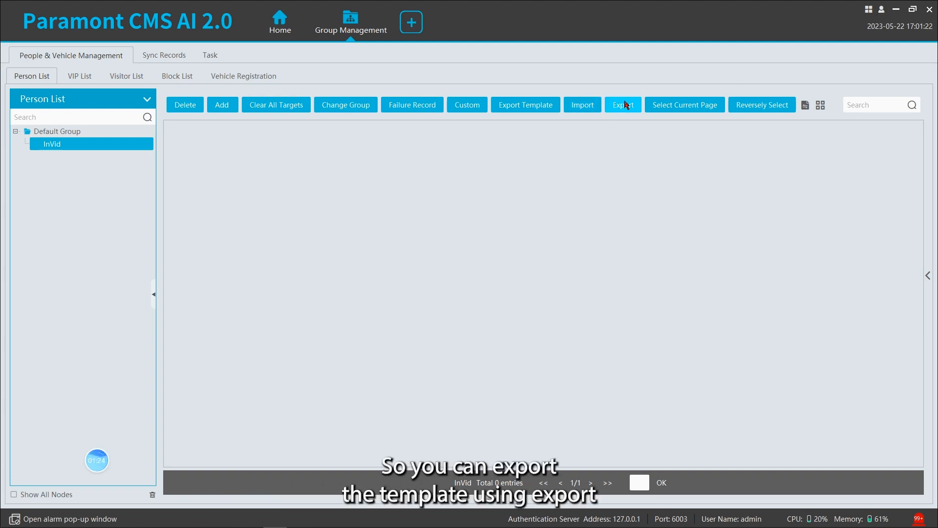
# Switch to the desktop and view the photos in the image subfolder of the 2023_05_22_153326_template(Person List) folder
pyautogui.click(896, 9)
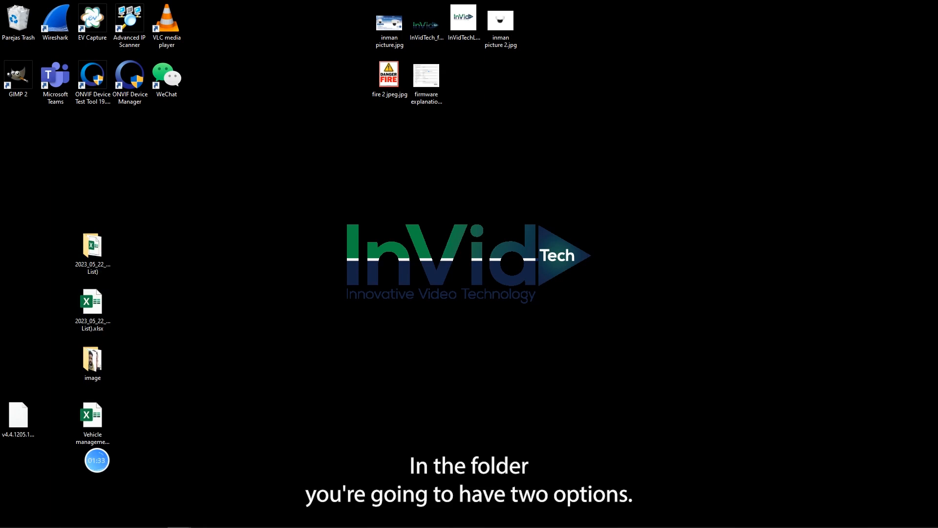
pyautogui.moveTo(937, 146); pyautogui.dragTo(587, 54)
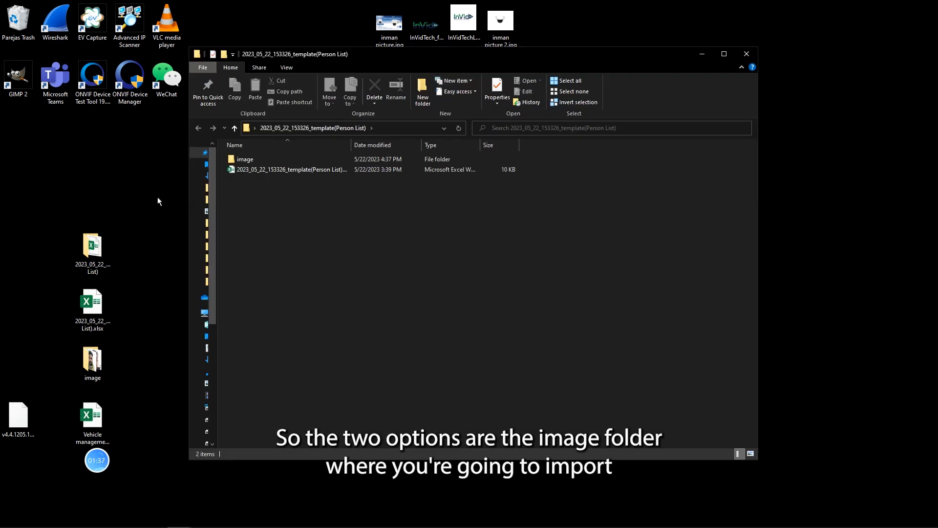
pyautogui.doubleClick(255, 162)
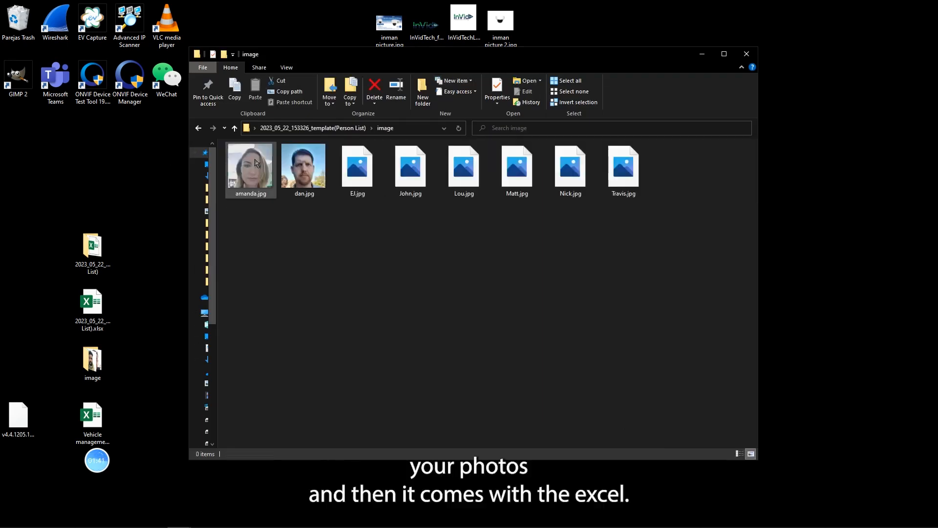
pyautogui.hotkey('alt', 'Left')
# Open the Person List template workbook in Excel and examine its Name, Gender, Group and Picture address columns
pyautogui.click(270, 171)
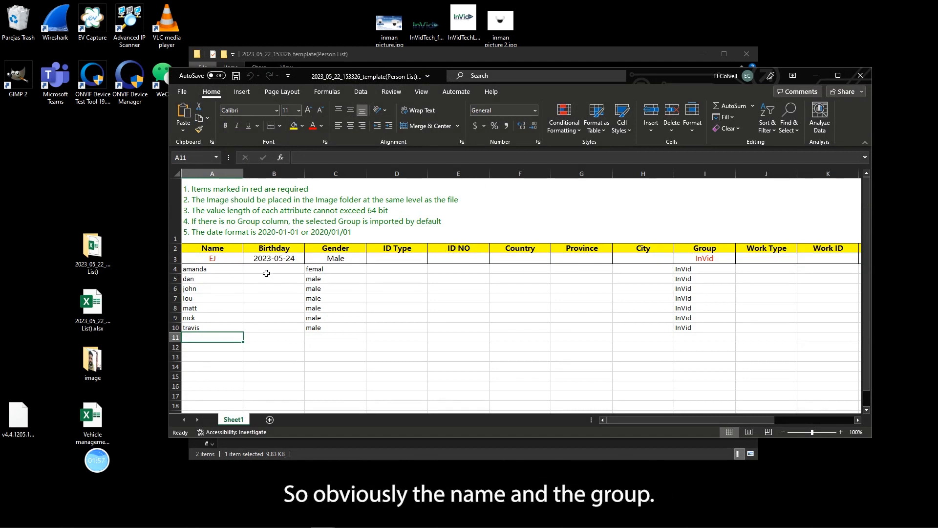
pyautogui.hscroll(4, 235, 262)
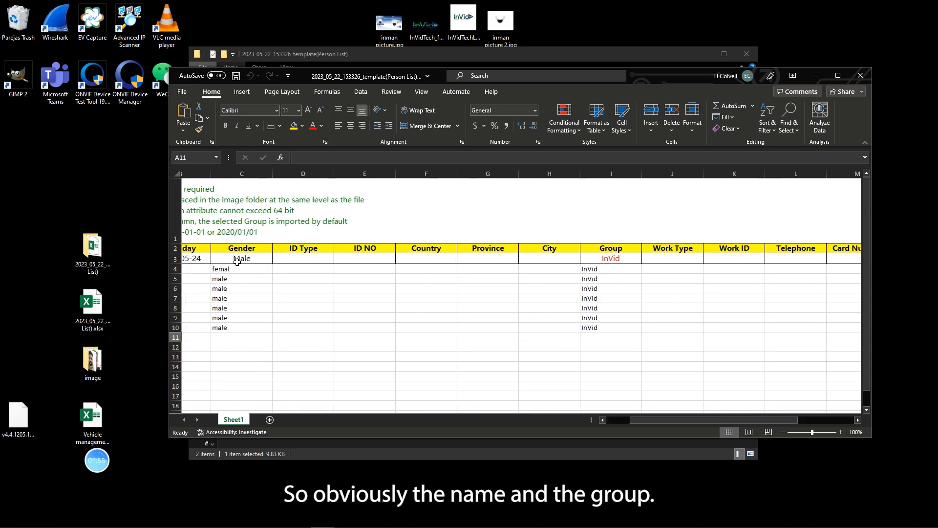
pyautogui.hscroll(2, 263, 258)
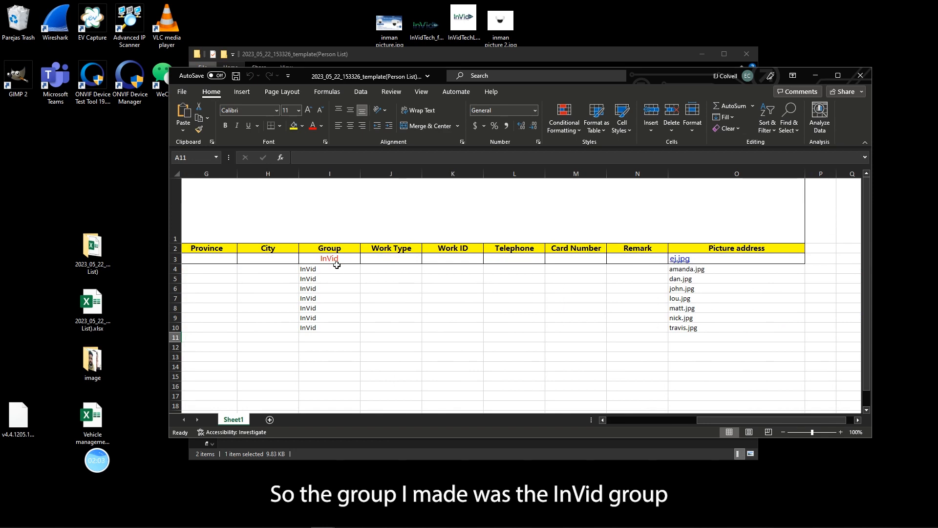
pyautogui.hscroll(-6, 367, 268)
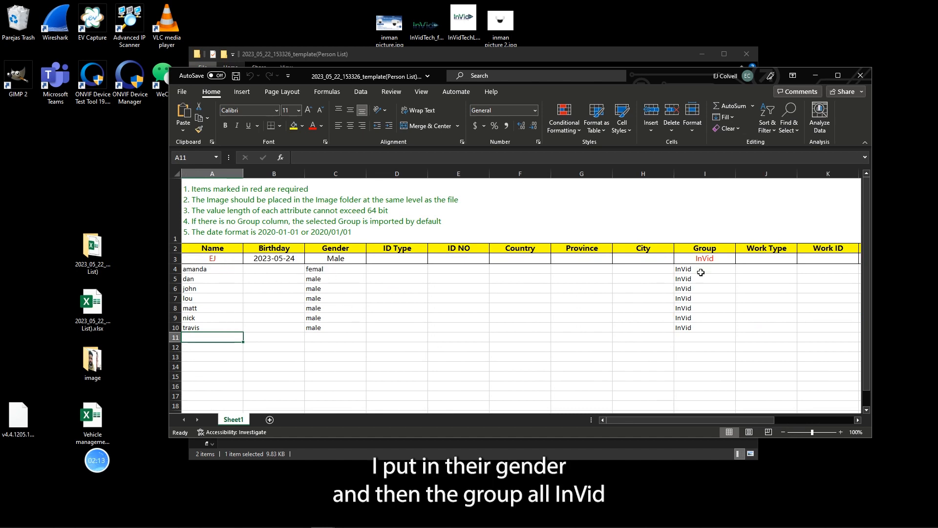
pyautogui.hscroll(6, 713, 284)
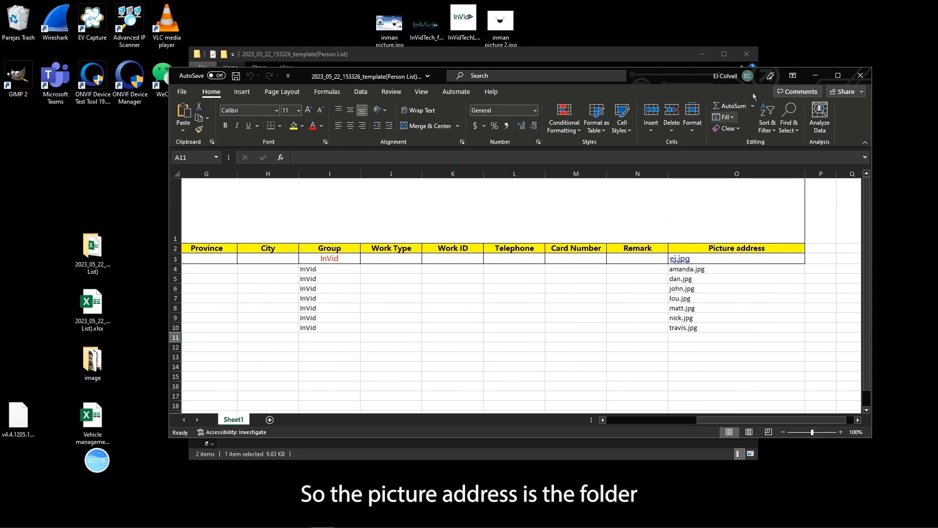
# Compare the photo file names in the template's image folder with the workbook's Picture address entries
pyautogui.click(816, 78)
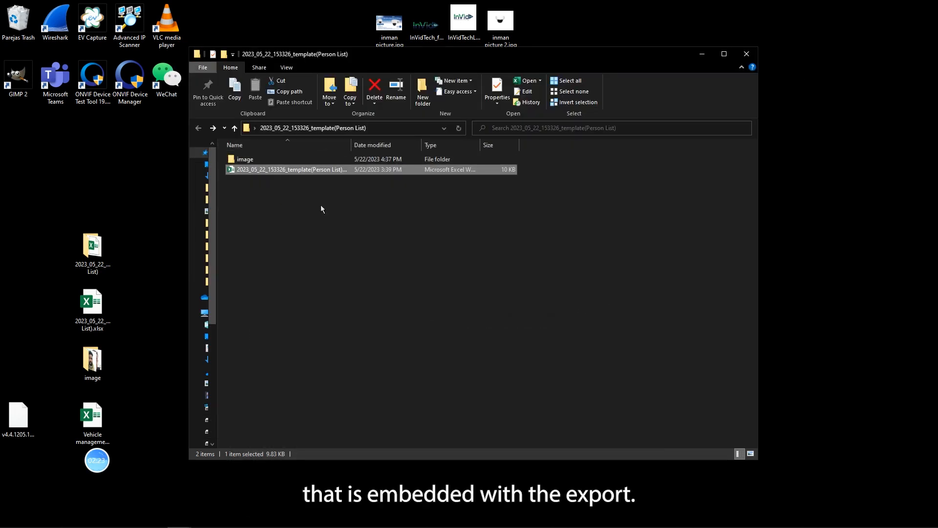
pyautogui.click(96, 249)
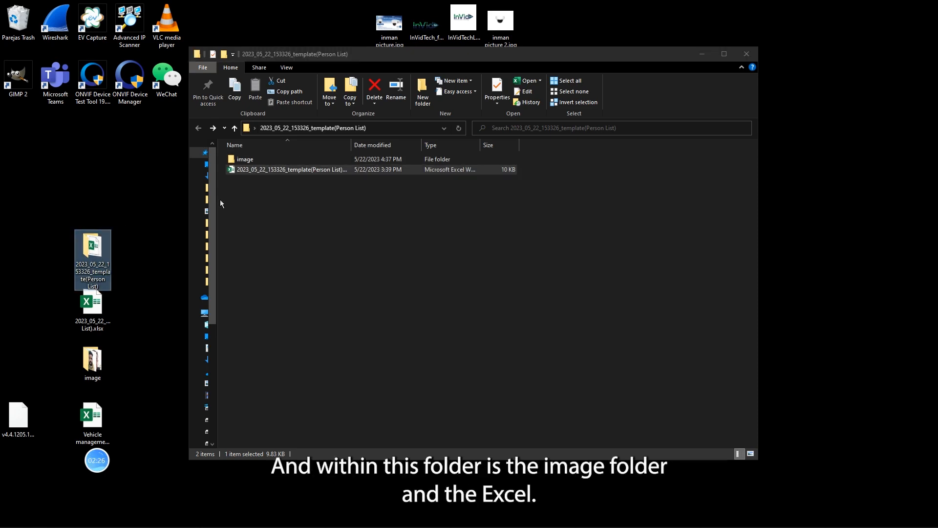
pyautogui.doubleClick(279, 161)
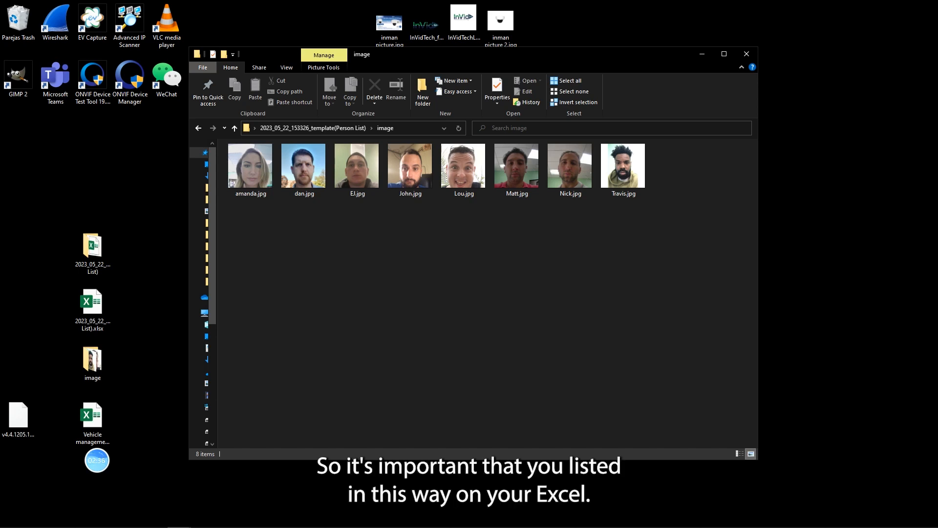
pyautogui.click(322, 518)
pyautogui.click(416, 487)
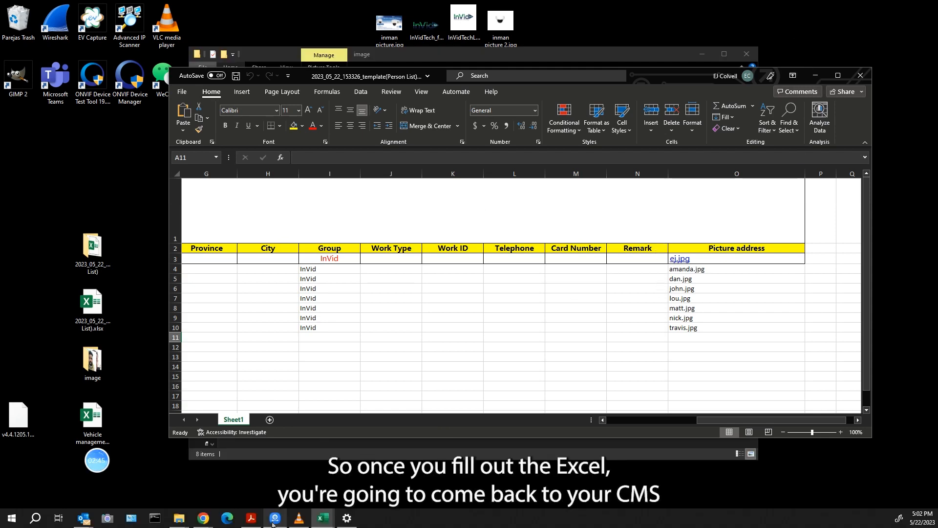
# Switch back to Paramont CMS and import 2023_05_22_153326_template(Person List).xlsx from its desktop template folder into the InVid group using Excel Import
pyautogui.click(274, 519)
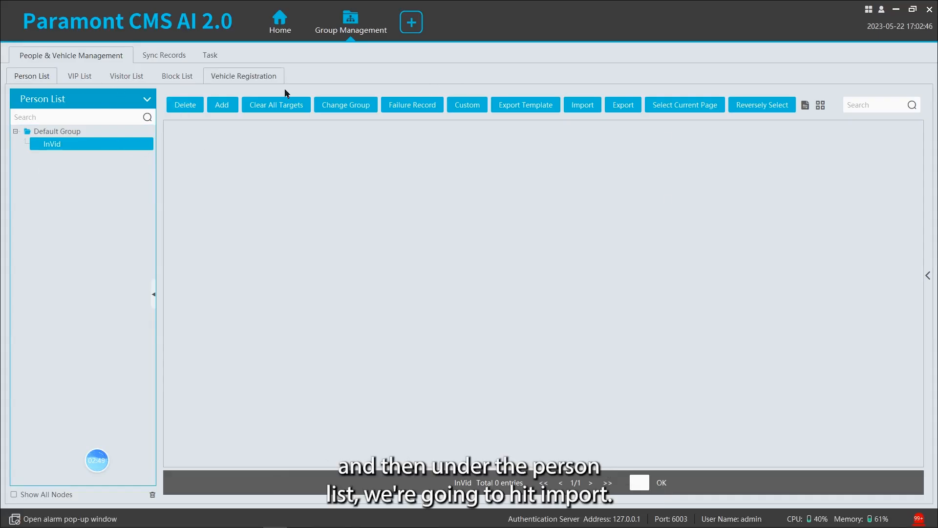
pyautogui.click(597, 109)
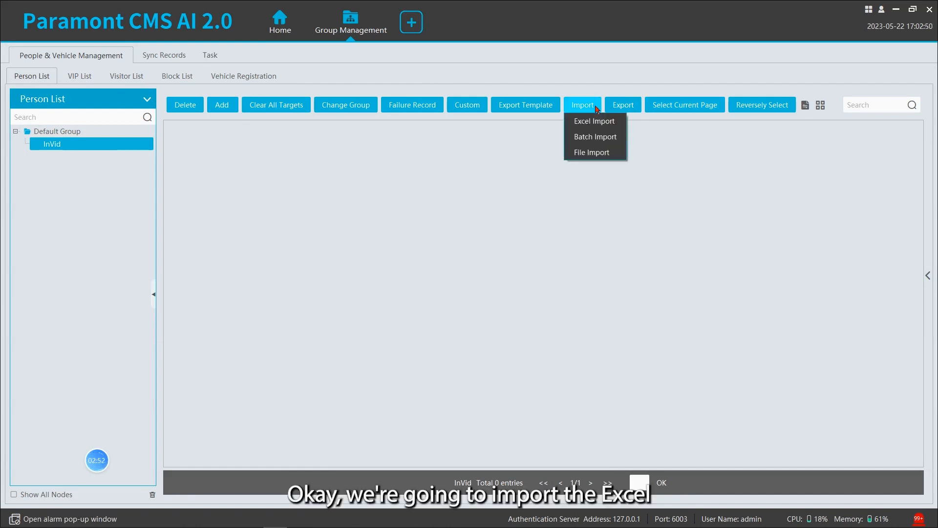
pyautogui.click(613, 125)
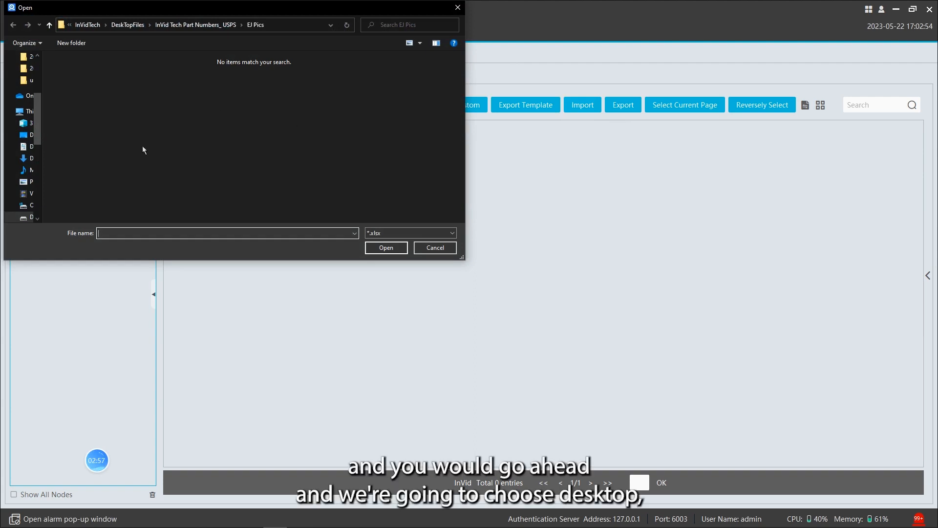
pyautogui.scroll(1, 34, 133)
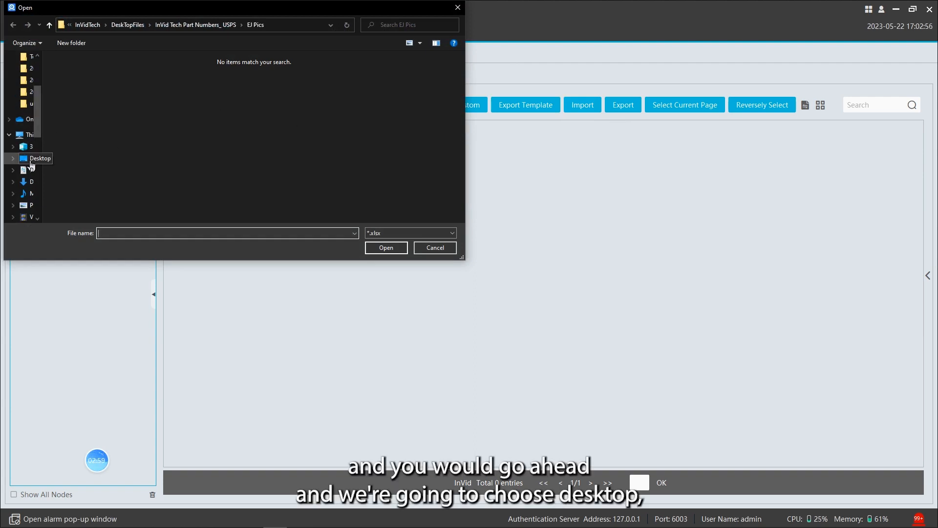
pyautogui.click(31, 158)
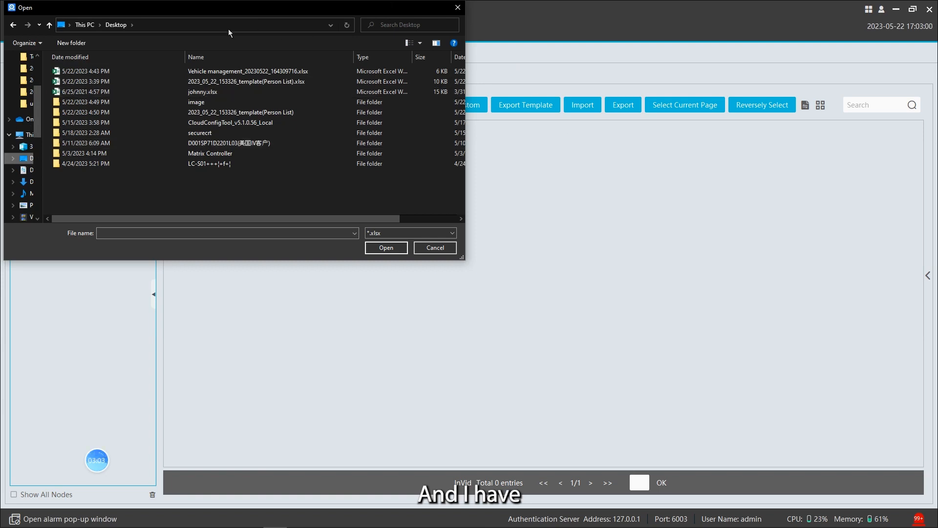
pyautogui.click(283, 112)
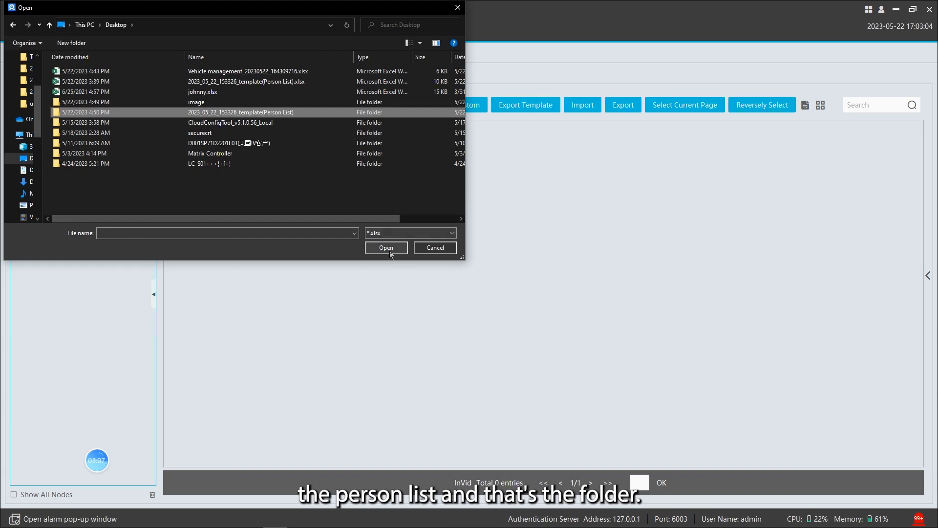
pyautogui.doubleClick(206, 113)
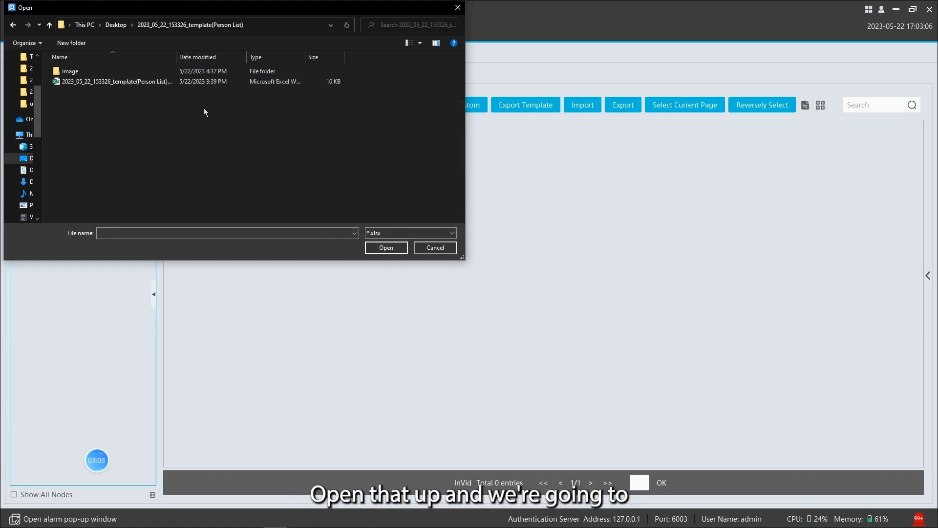
pyautogui.click(137, 84)
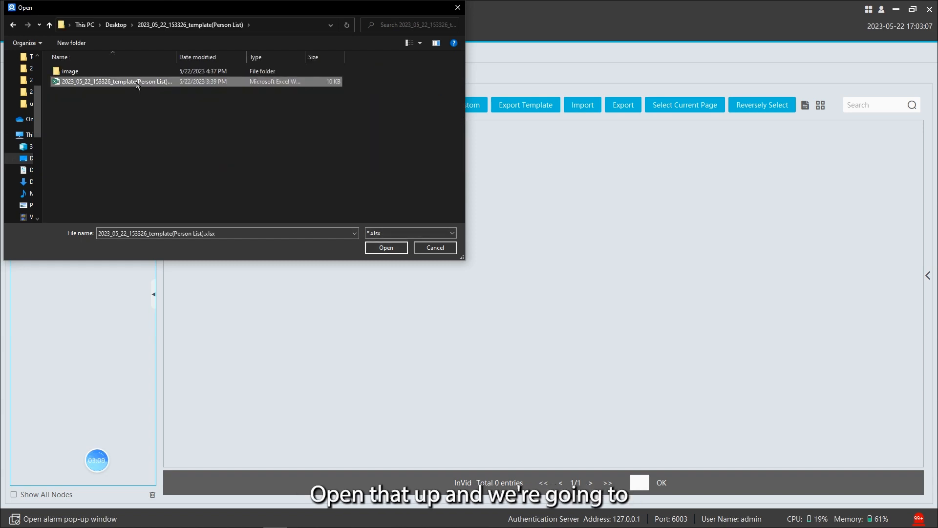
pyautogui.click(385, 248)
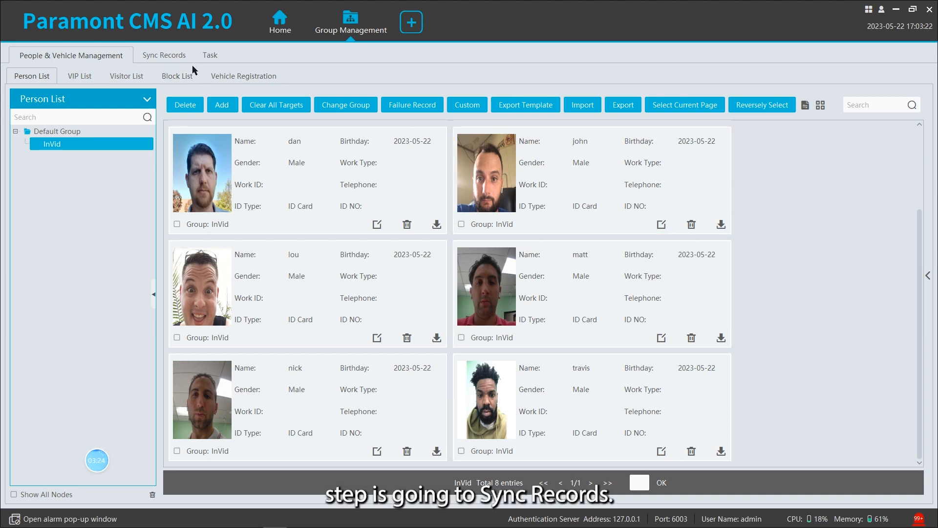
# Open Sync Records, expand Default Group and its InVid group, and view the first listed person's sync records
pyautogui.click(174, 57)
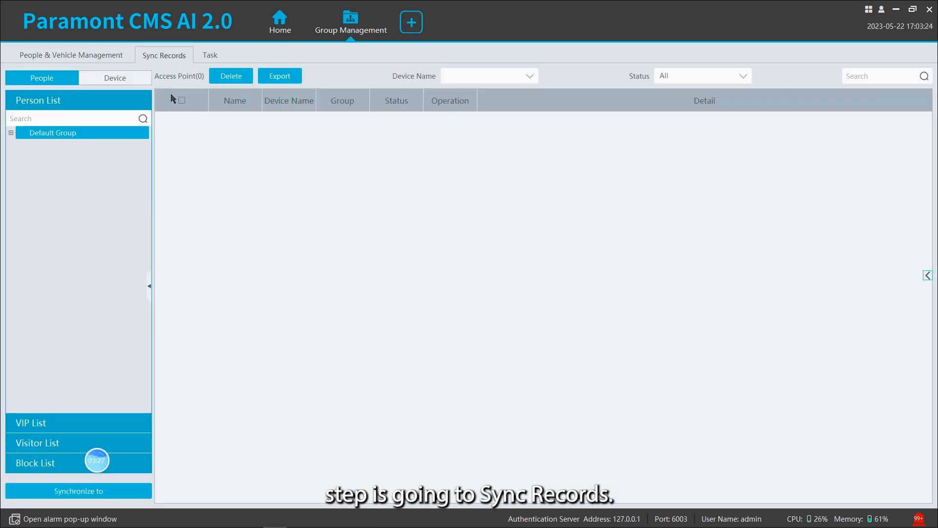
pyautogui.click(11, 133)
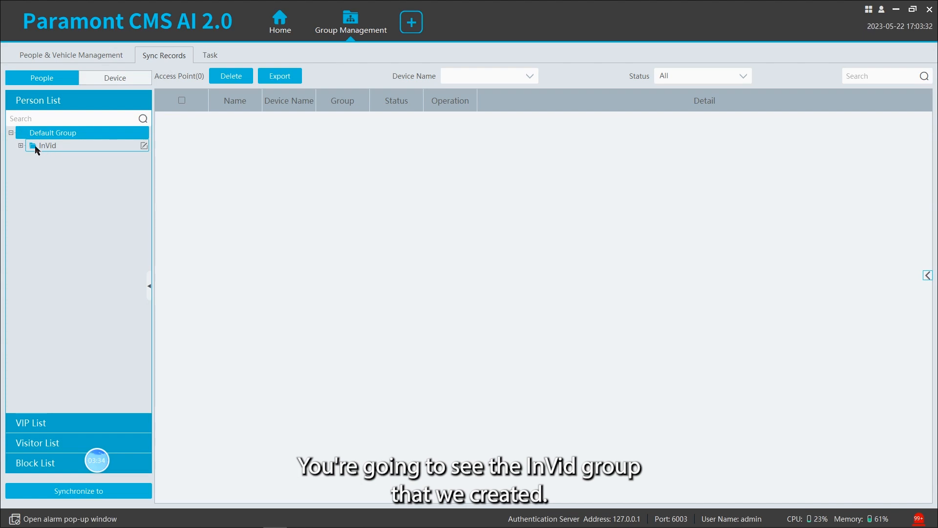
pyautogui.click(20, 146)
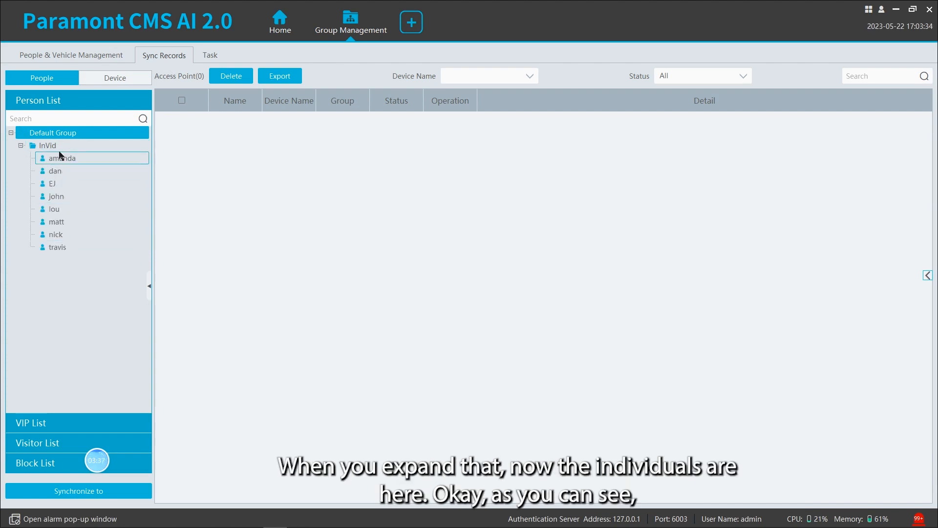
pyautogui.click(62, 146)
pyautogui.click(66, 153)
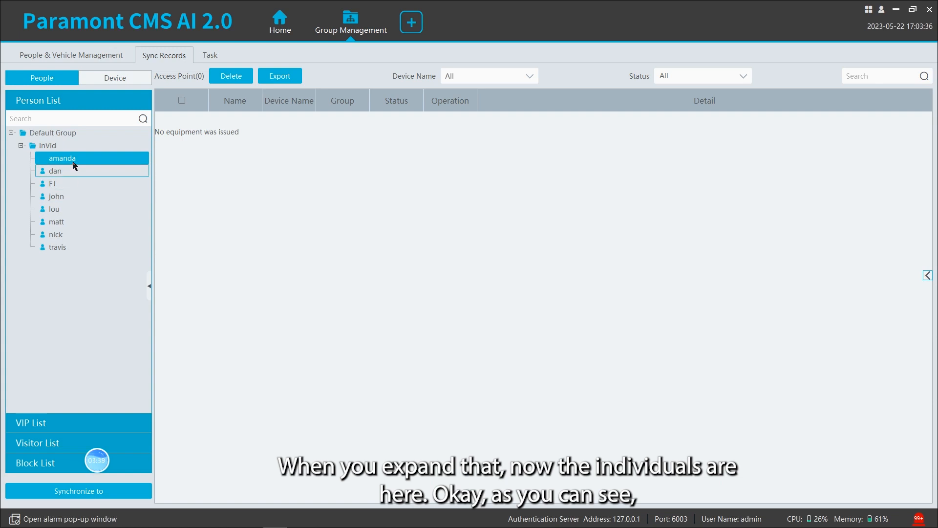
# Select the InVid group, look through the selectable target devices for its synchronization, and close the device selection without choosing any
pyautogui.click(71, 147)
pyautogui.click(73, 161)
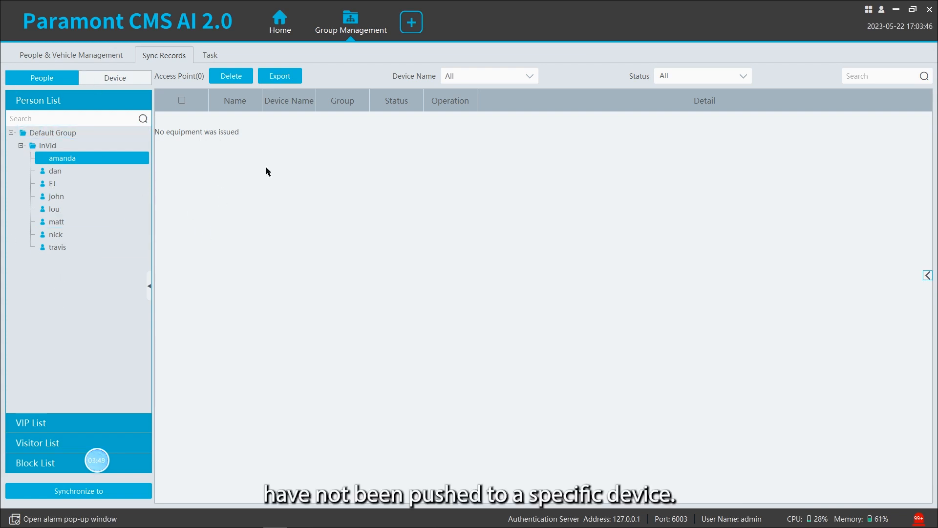
pyautogui.click(47, 146)
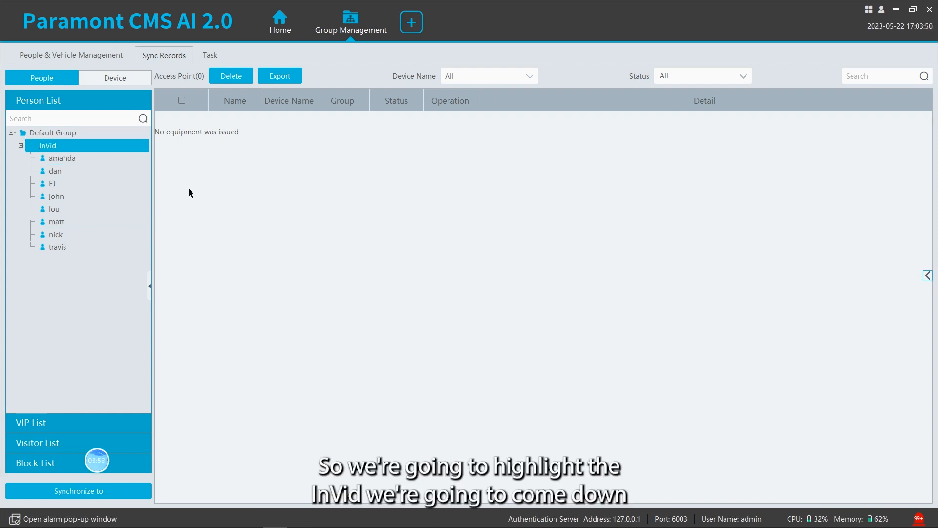
pyautogui.click(83, 493)
pyautogui.scroll(-3, 360, 256)
pyautogui.scroll(3, 358, 257)
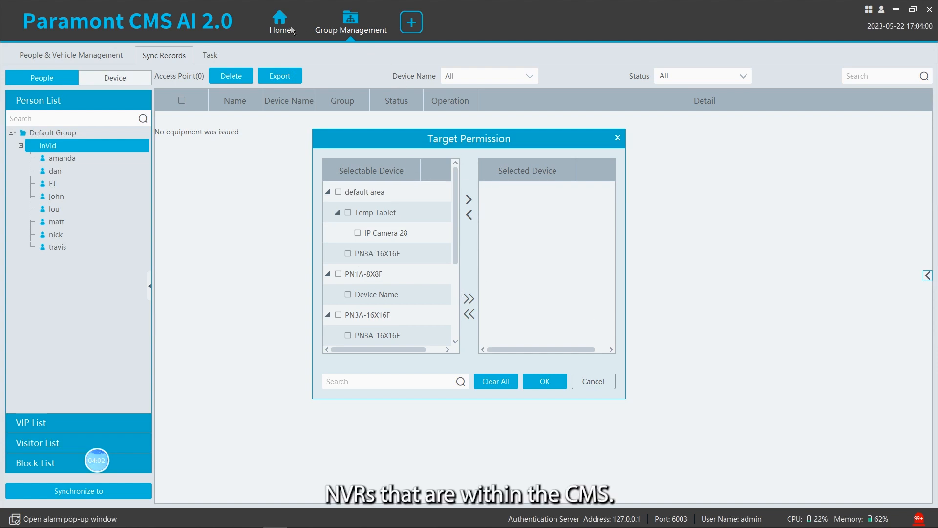
pyautogui.click(618, 137)
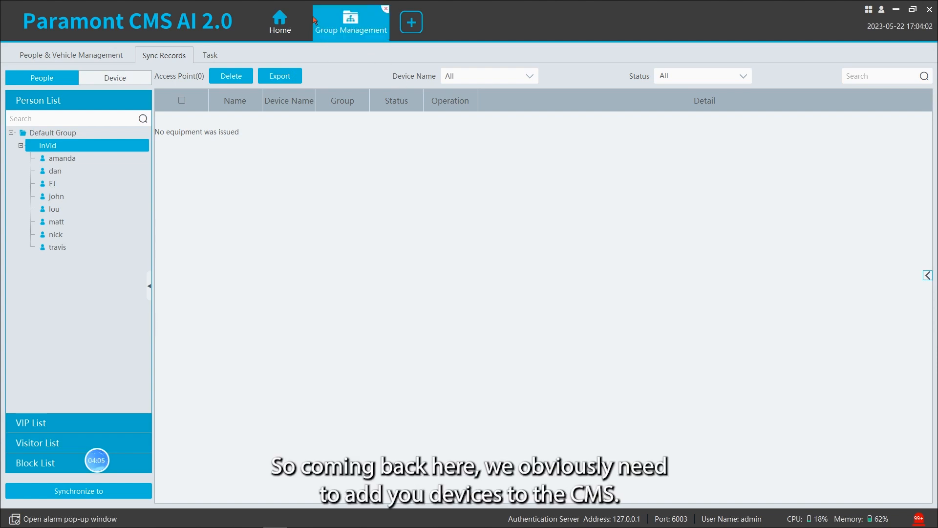
# Examine the list of added devices in Resource Management and return to the Group Management sync records
pyautogui.click(280, 22)
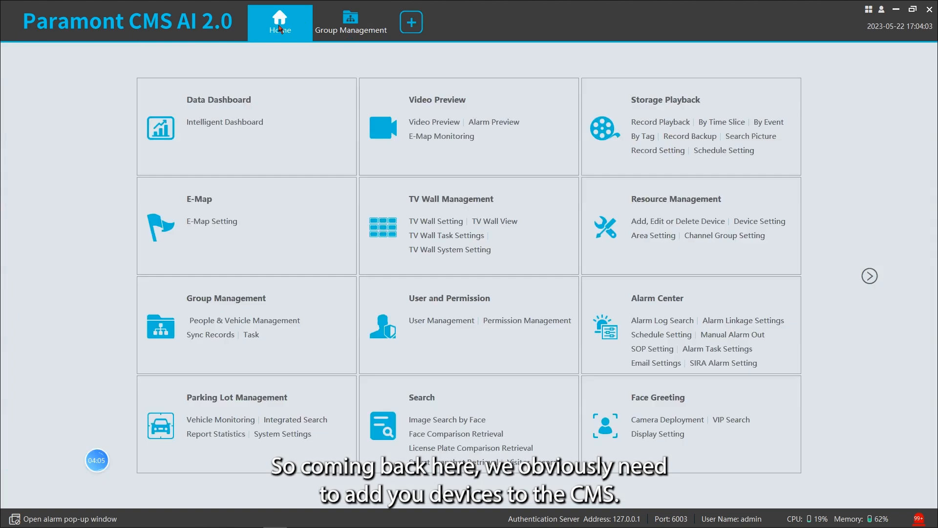
pyautogui.click(649, 198)
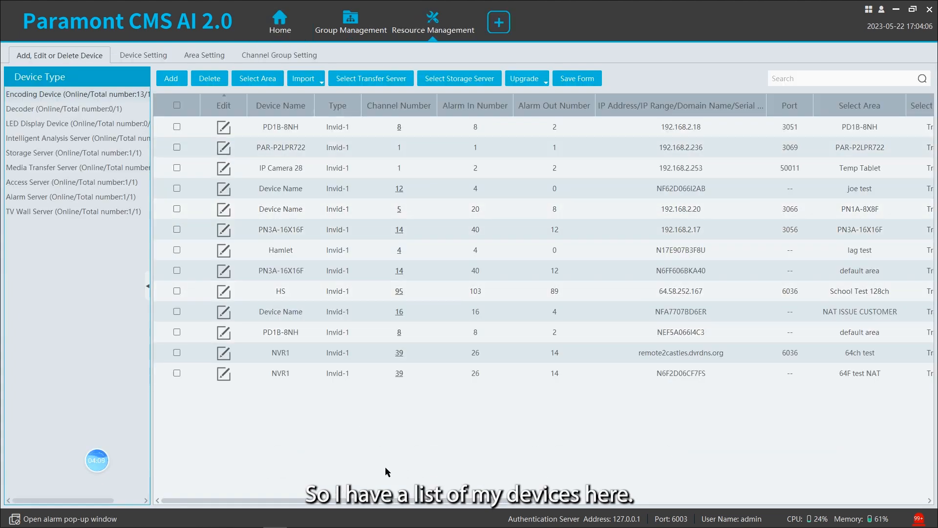
pyautogui.click(367, 25)
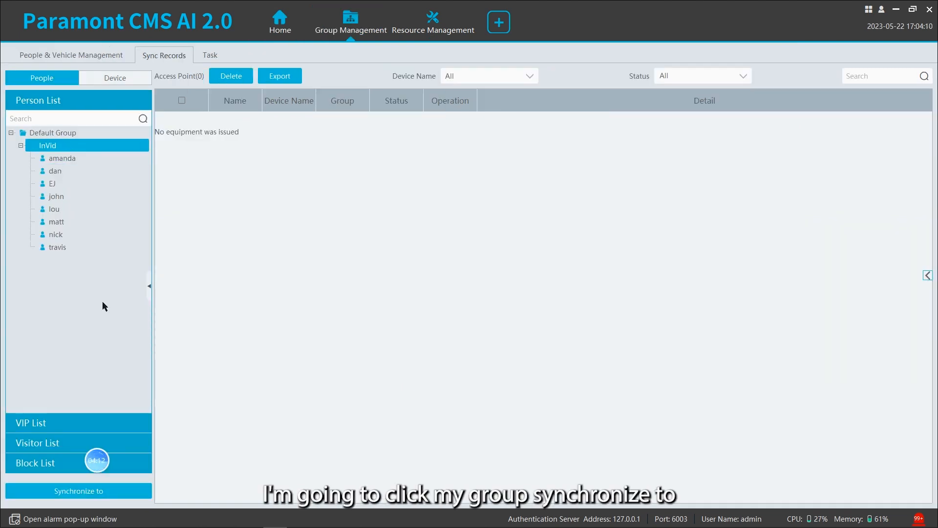
# Synchronize the InVid group to the PN1A-8X8F device, adding it to the selected devices and checking it there
pyautogui.click(79, 490)
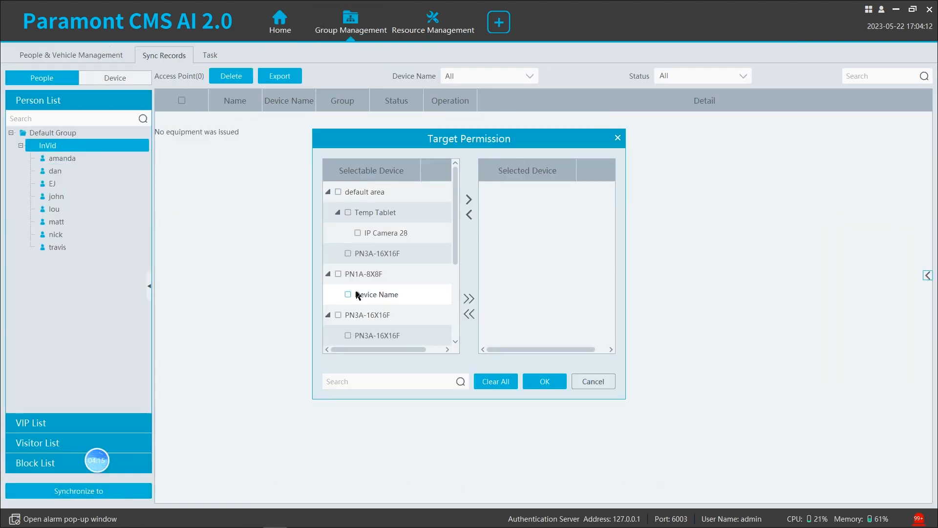
pyautogui.click(339, 275)
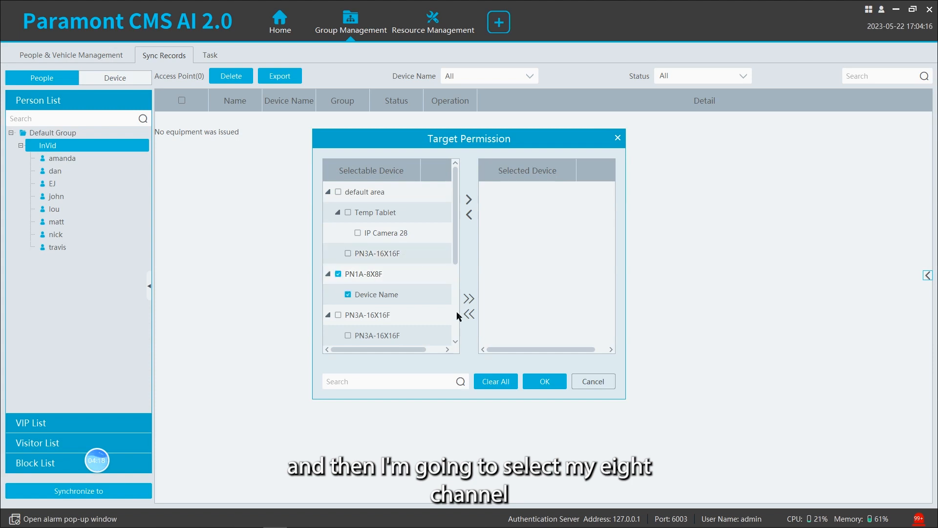
pyautogui.click(468, 200)
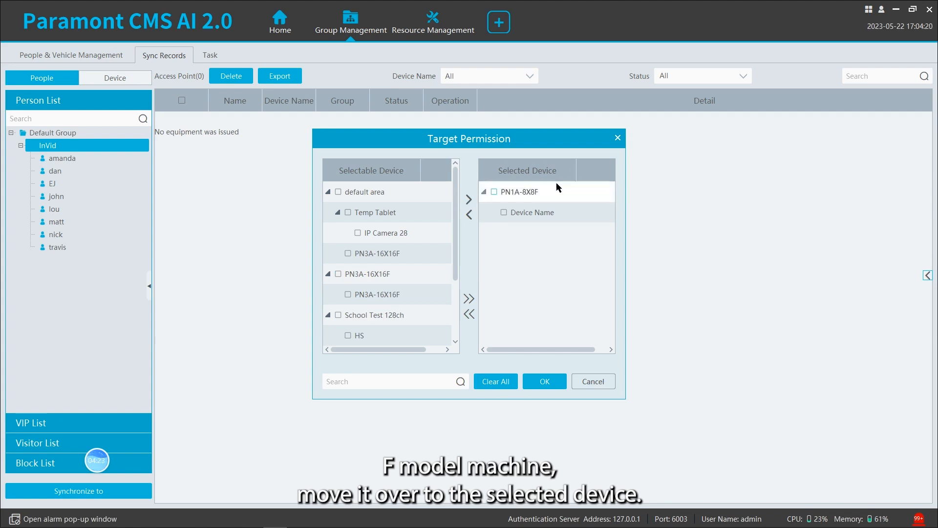
pyautogui.click(494, 192)
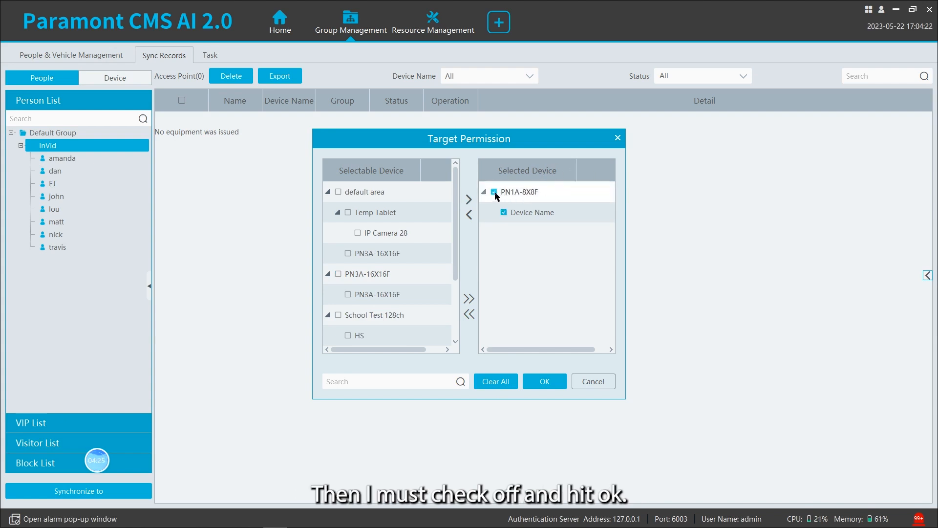
pyautogui.click(533, 388)
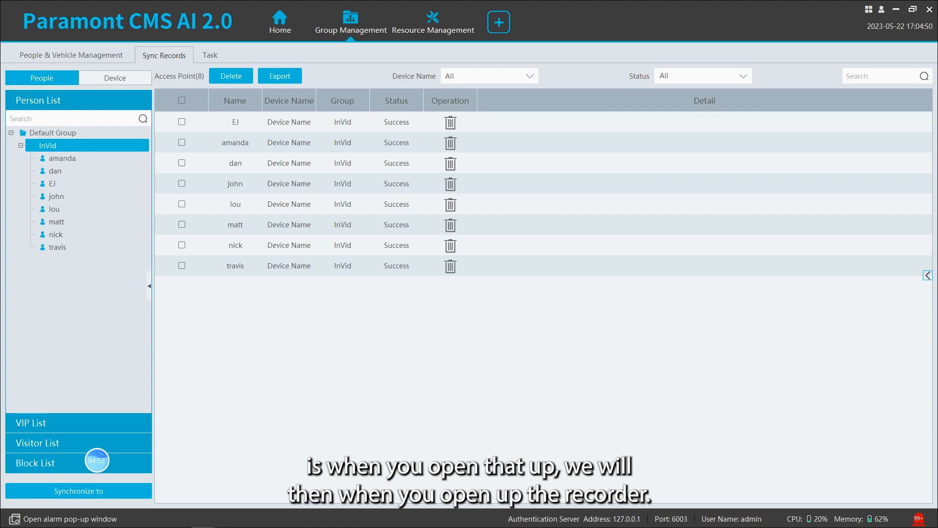
# Switch to the recorder's Web Client in the browser and expand the synchronized face group in the Intelligent Analytics sample database
pyautogui.moveTo(0, 63); pyautogui.dragTo(704, 55)
pyautogui.click(466, 137)
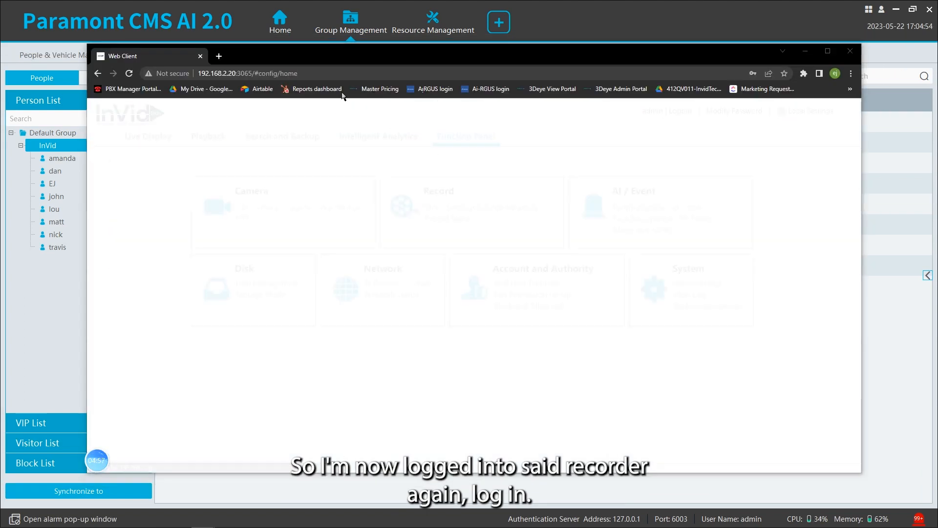
pyautogui.click(360, 138)
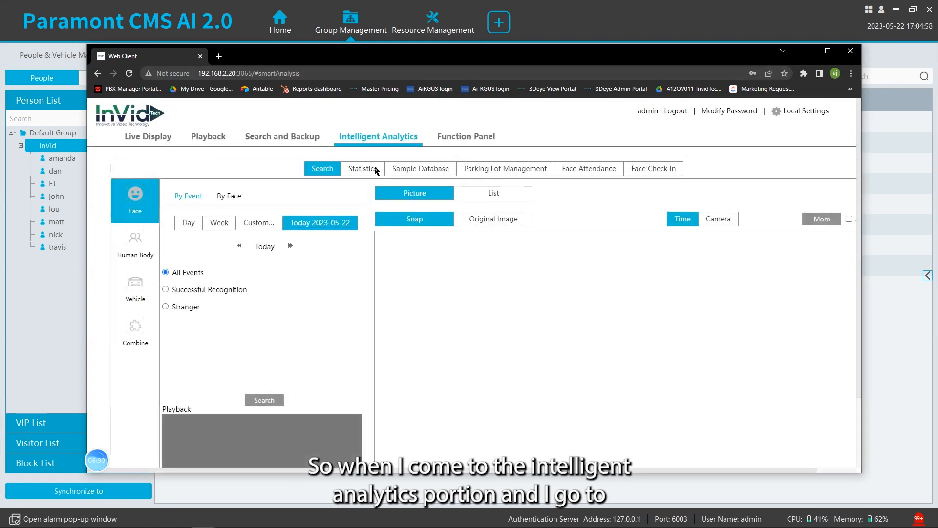
pyautogui.click(441, 171)
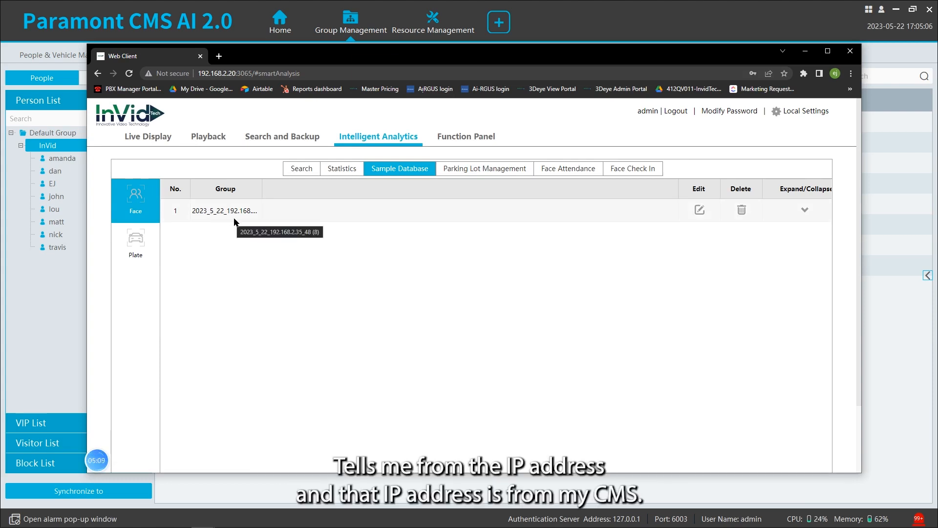
pyautogui.click(805, 210)
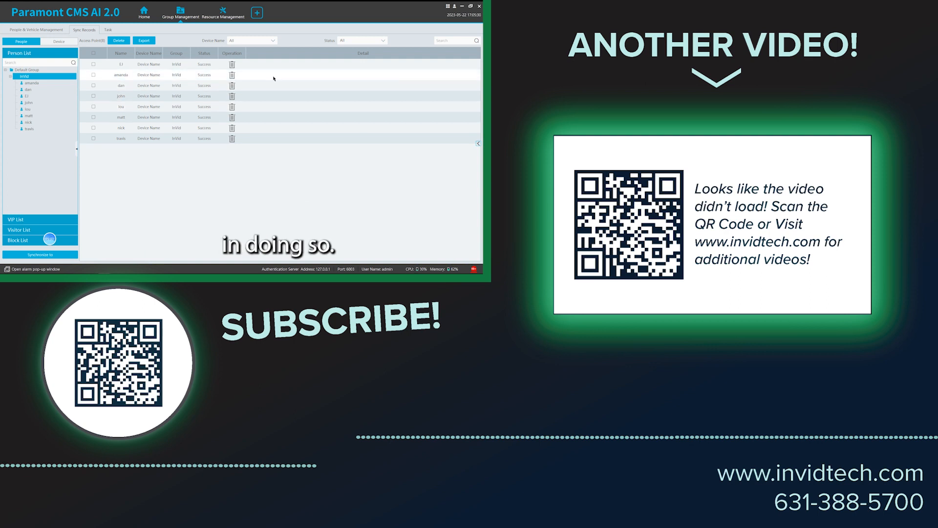
pyautogui.moveTo(53, 240)
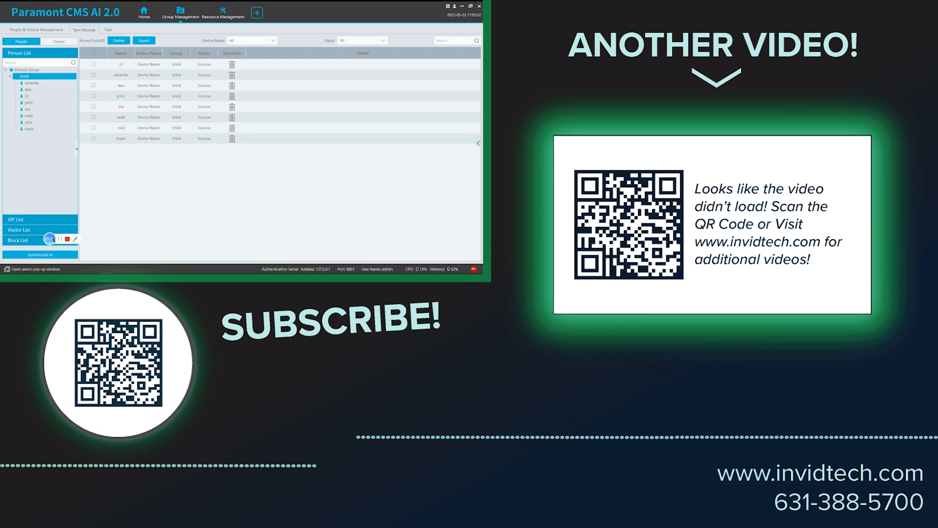